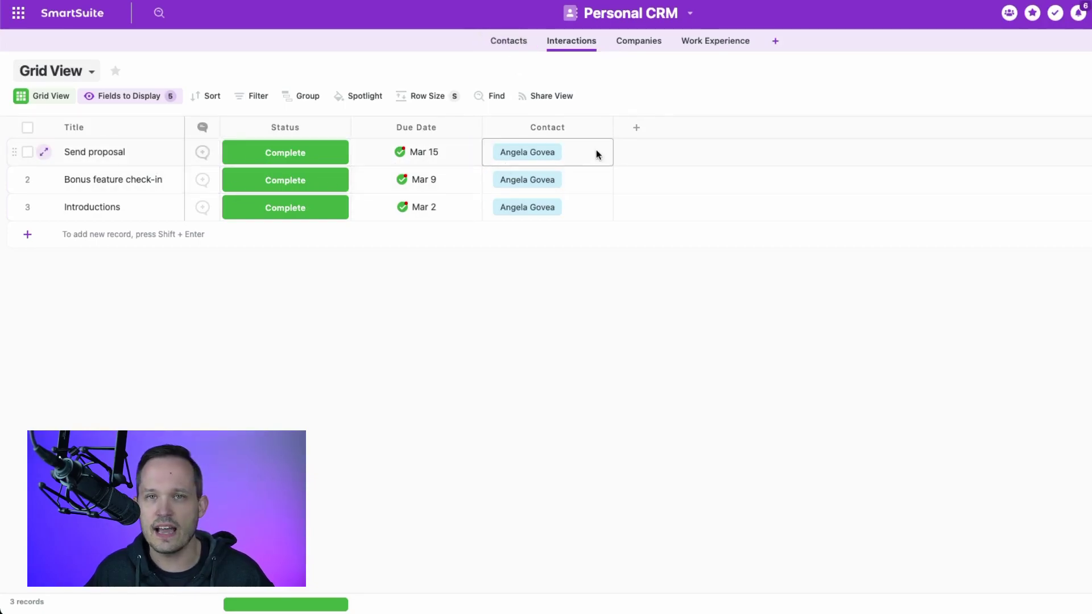
- Open the Contacts table's People by Tag view showing the nine contacts
left_click(515, 43)
left_click(560, 43)
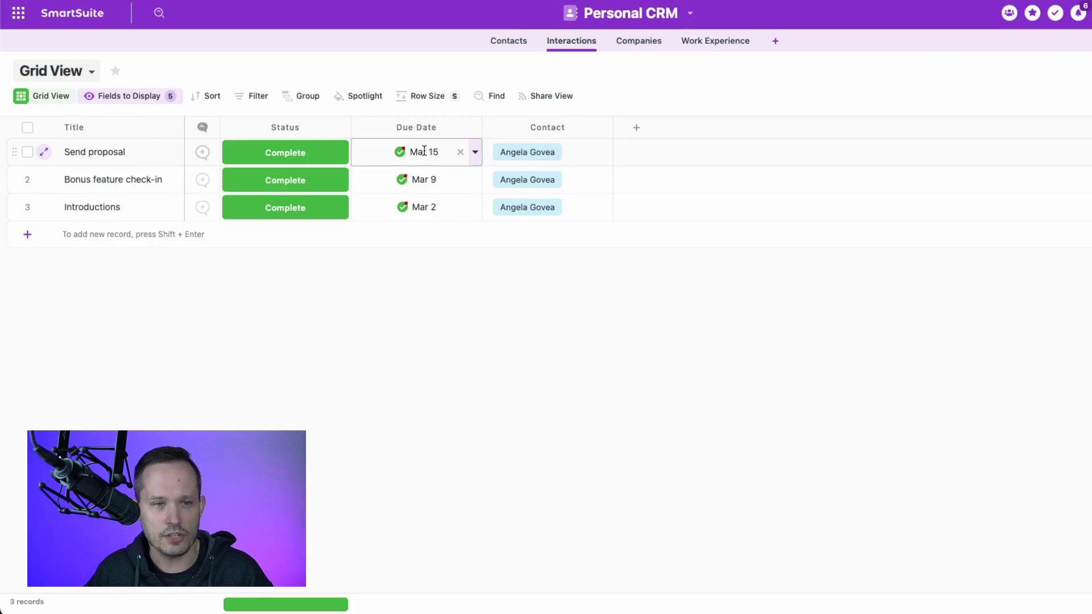
left_click(509, 50)
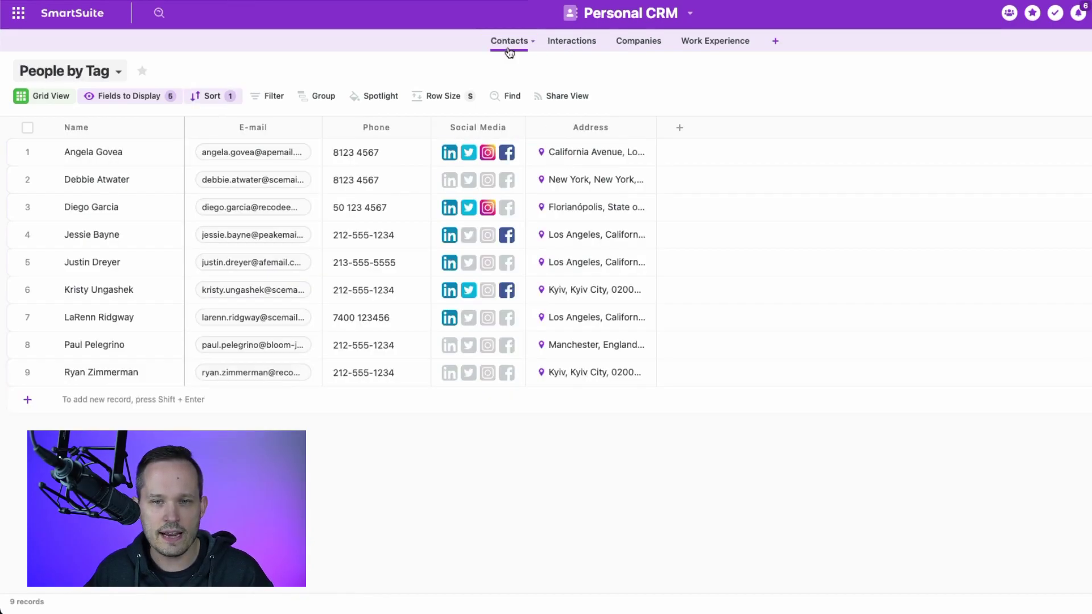
left_click(677, 132)
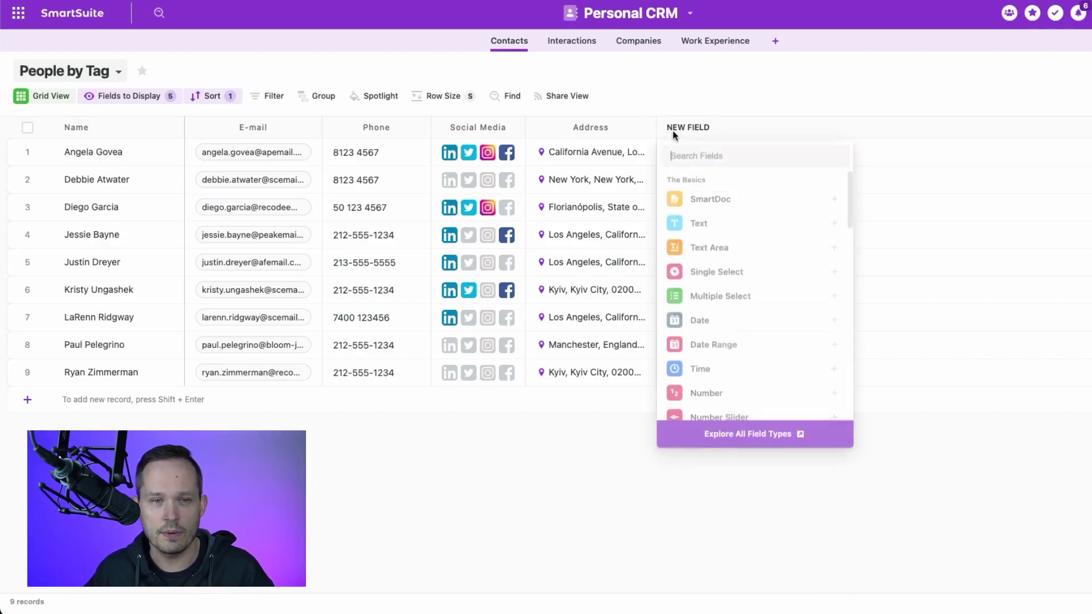
type("ro")
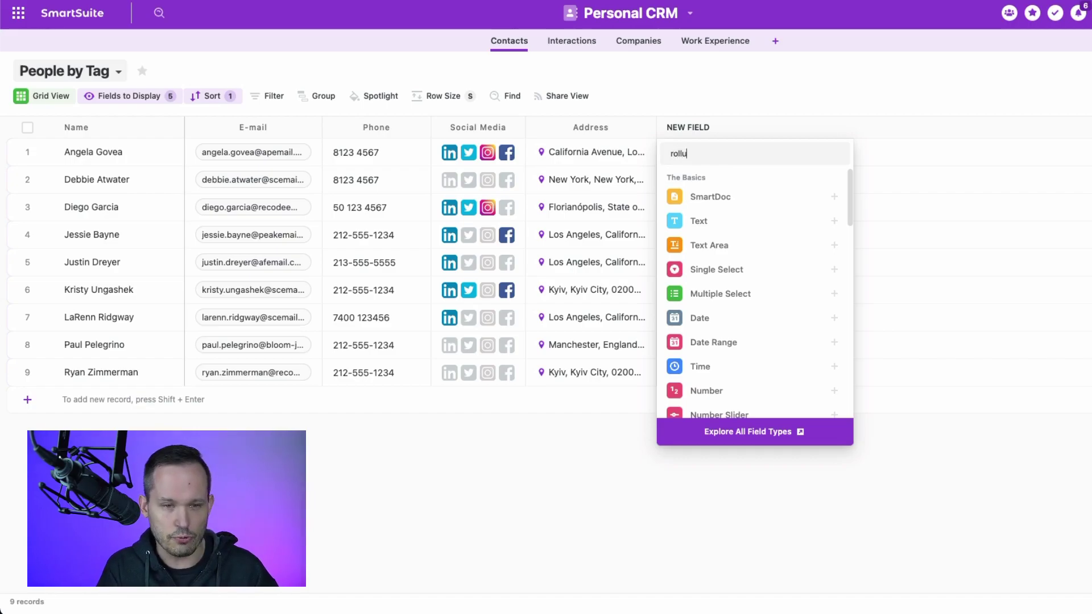
type("llu")
left_click(711, 196)
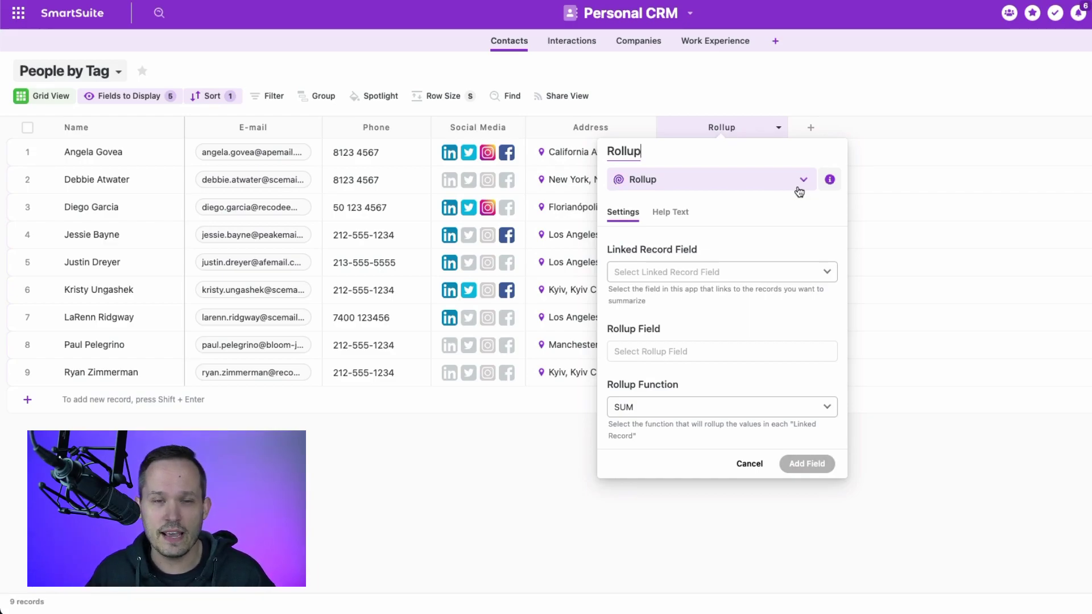
left_click(769, 278)
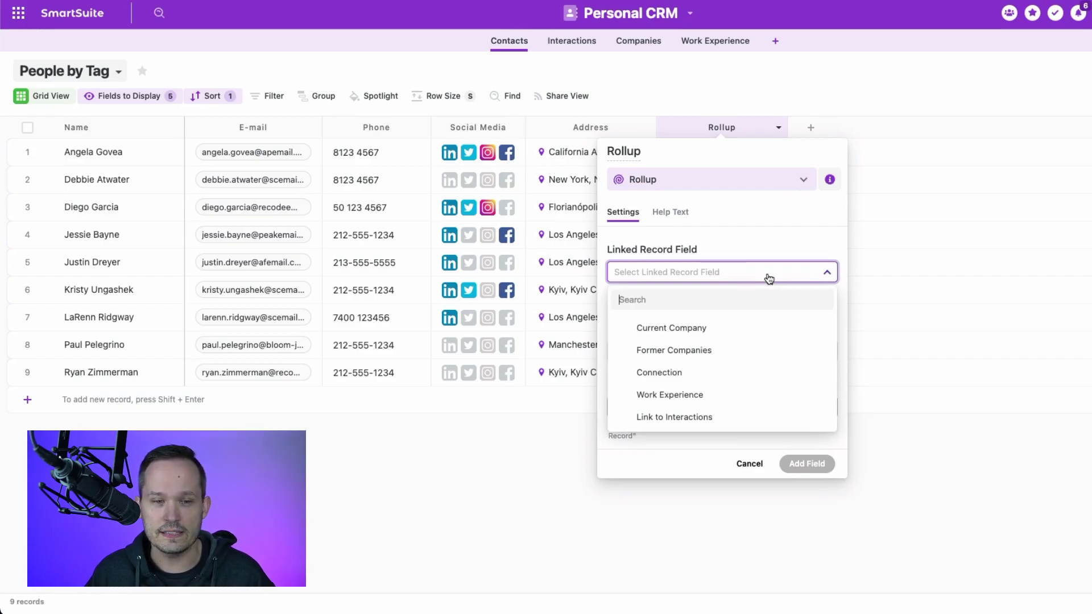
left_click(714, 419)
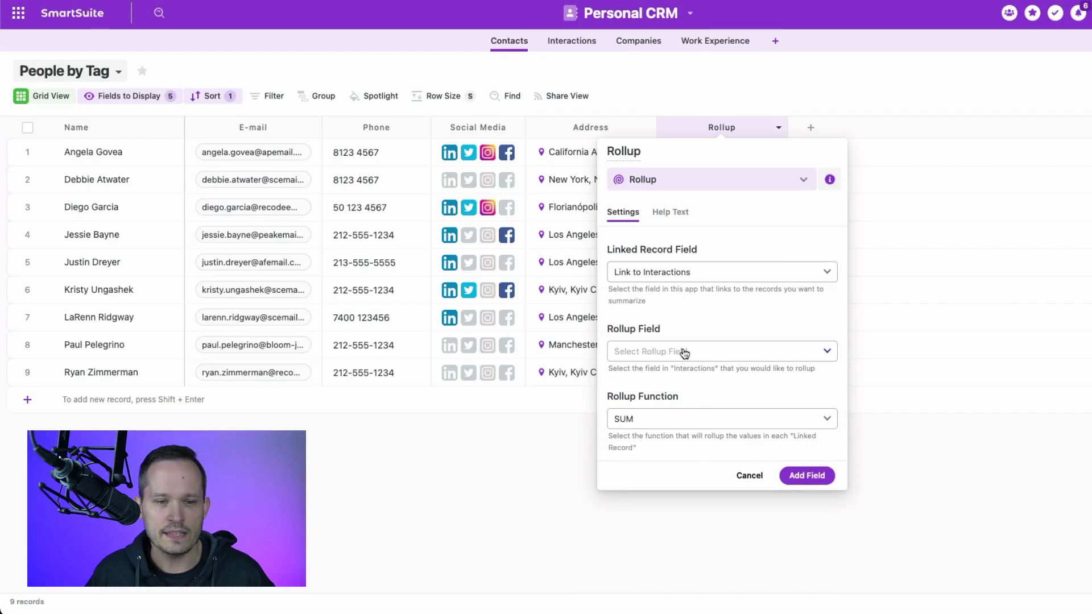
left_click(684, 352)
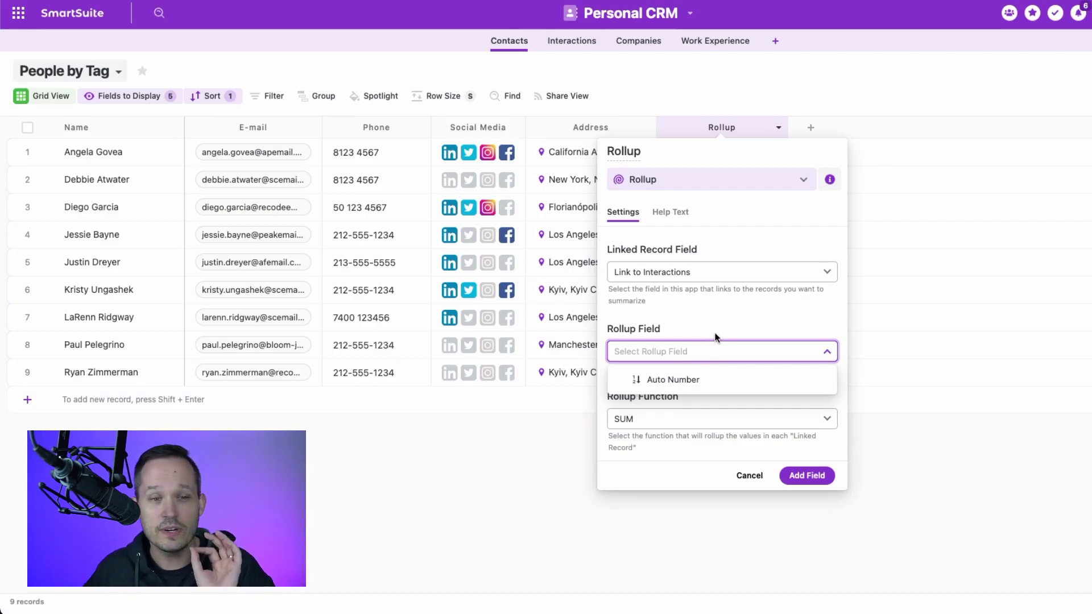
left_click(735, 315)
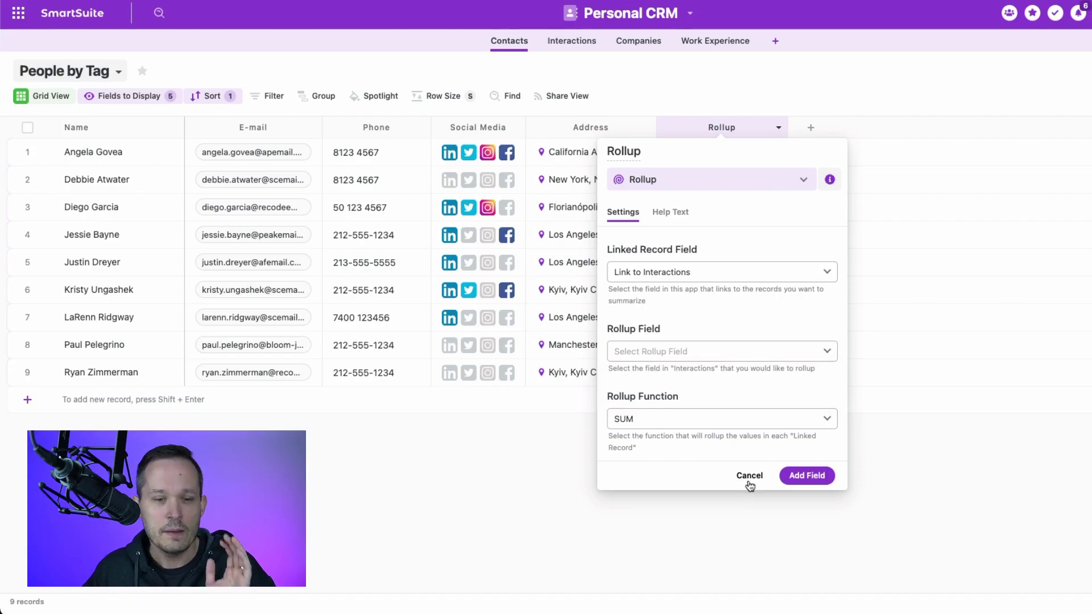
left_click(749, 478)
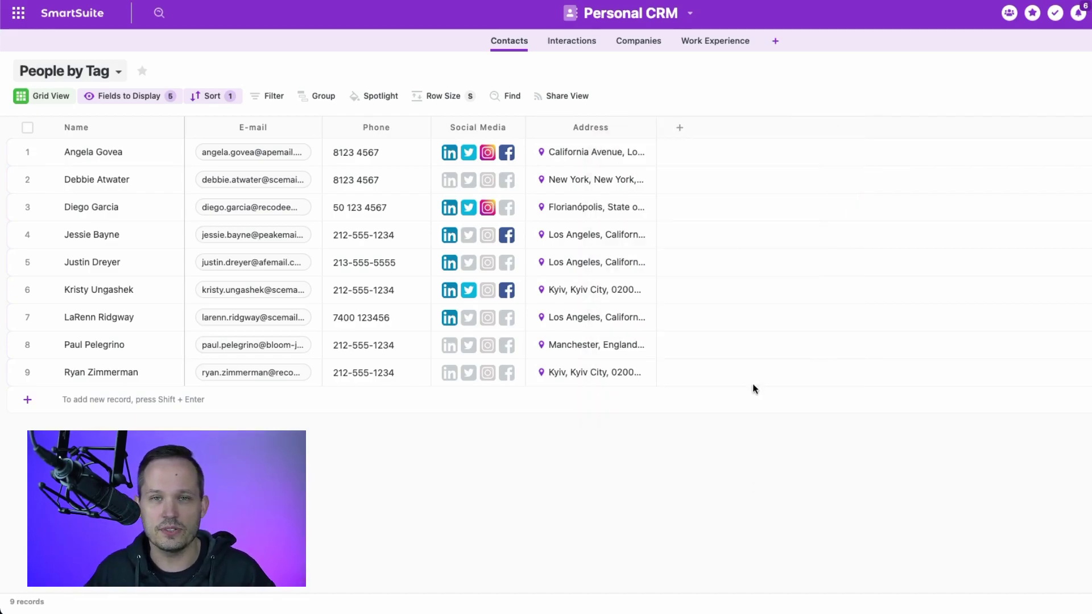
- Create a new Formula field named 'Last Contacted' in the advanced formula editor
left_click(679, 129)
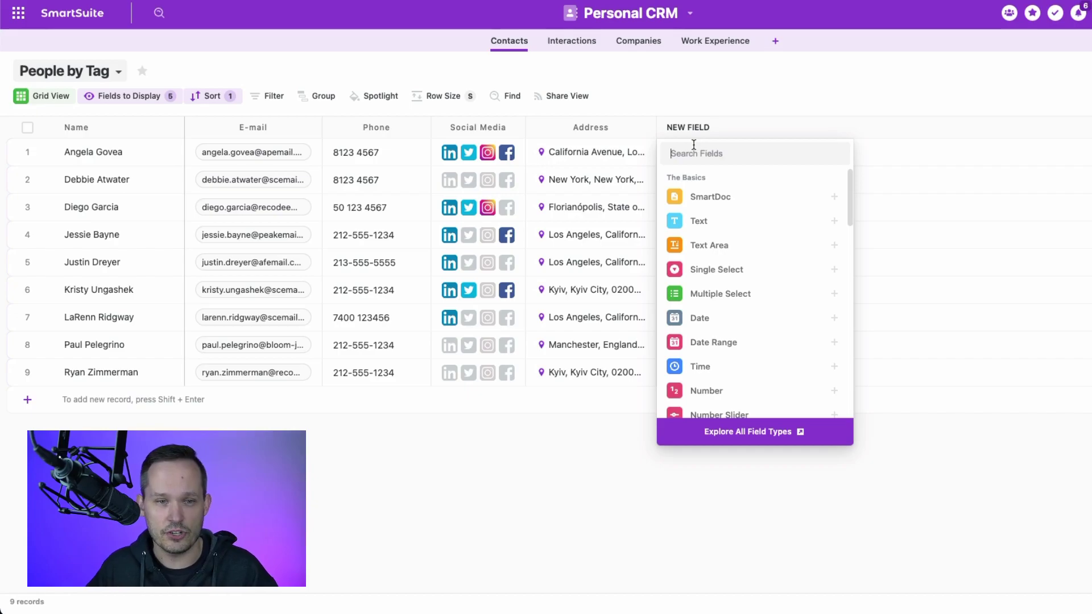
type("for")
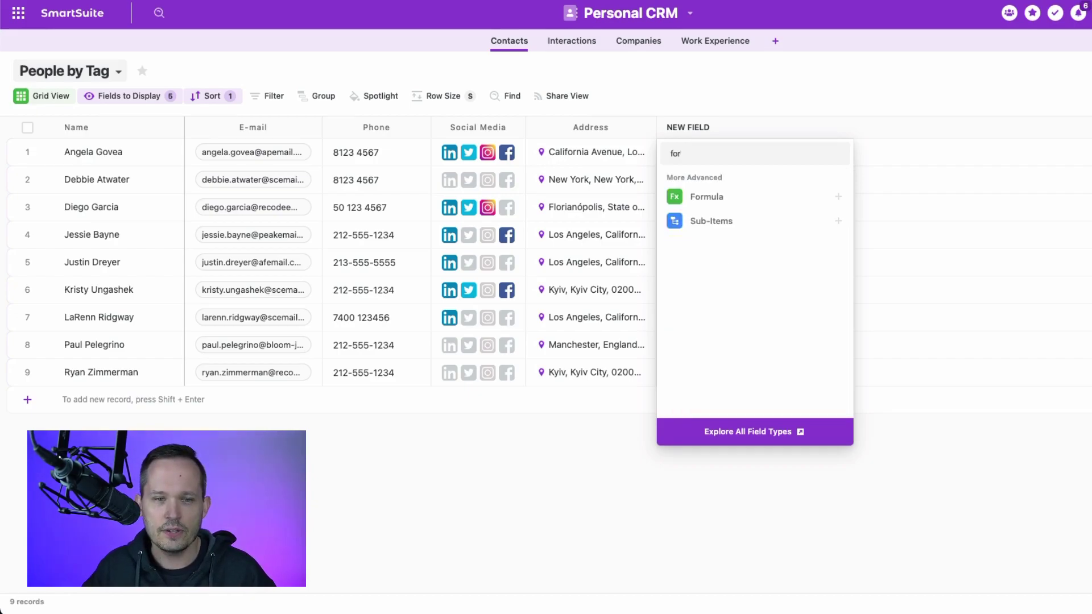
left_click(773, 197)
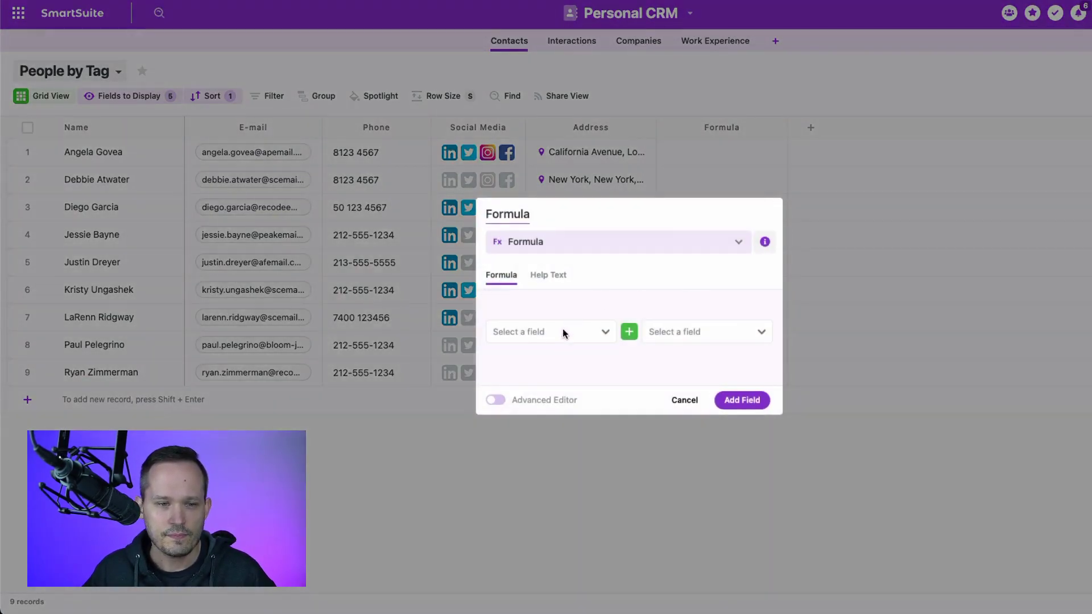
left_click(495, 401)
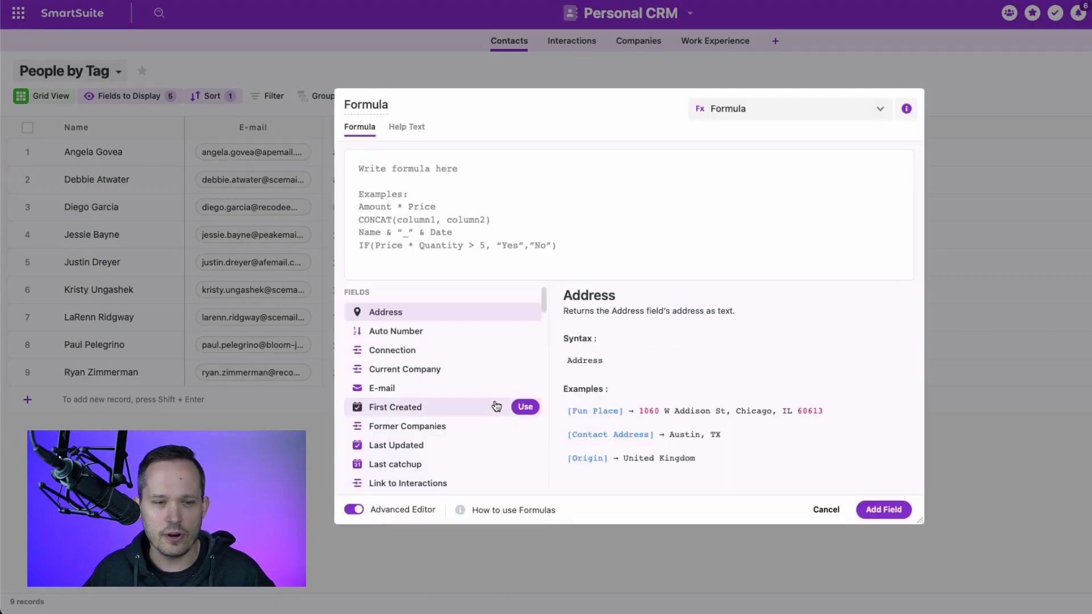
left_click(398, 108)
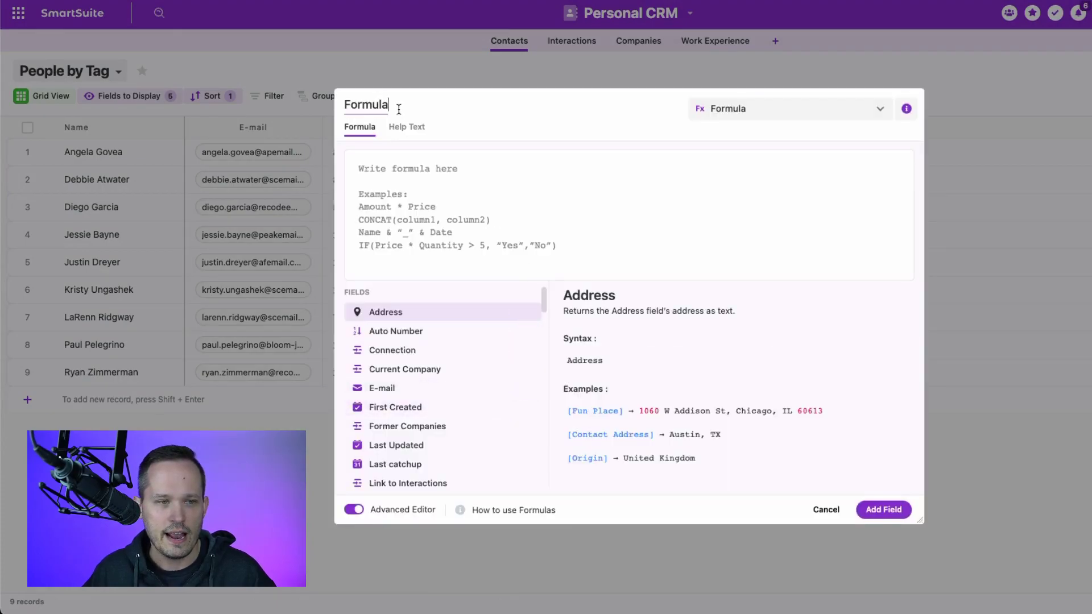
type("Last Co")
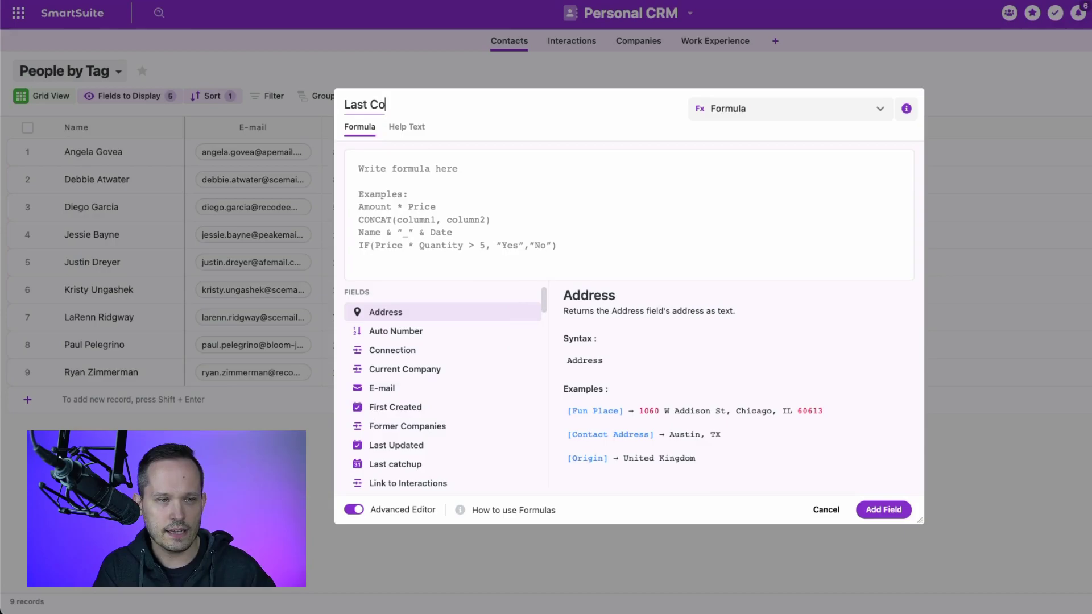
type("ntacted")
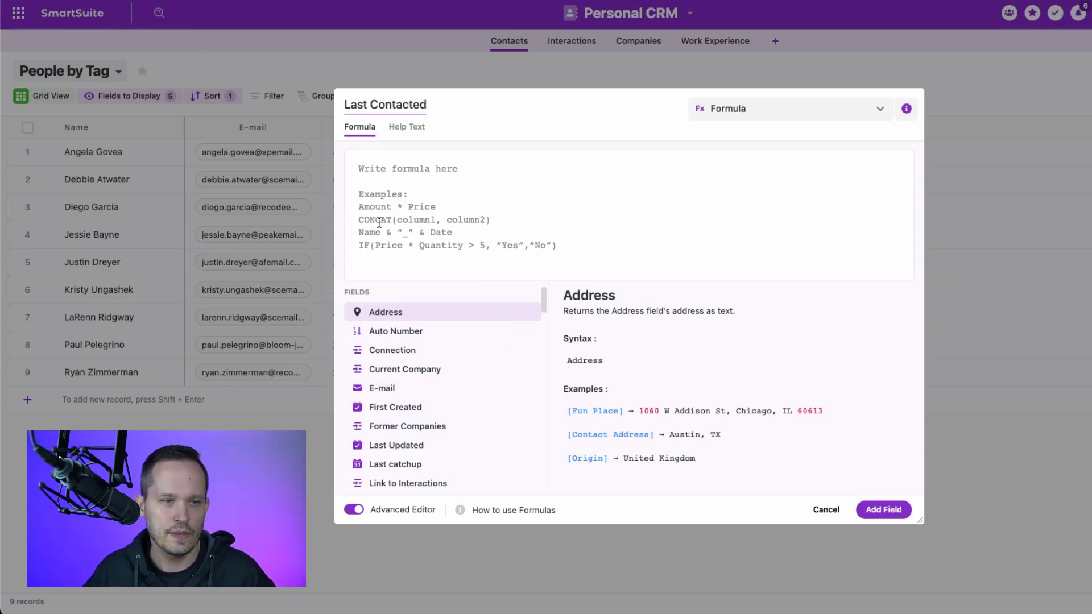
- Enter the formula MAX([Link to Interactions].[Due Date]) and add the field
left_click(418, 168)
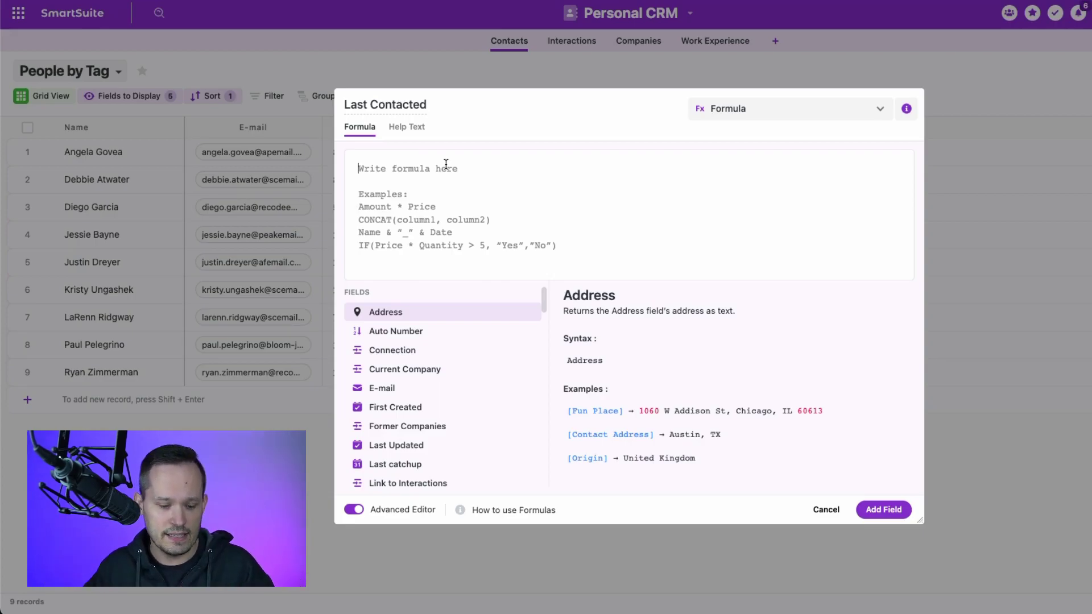
type("MAX")
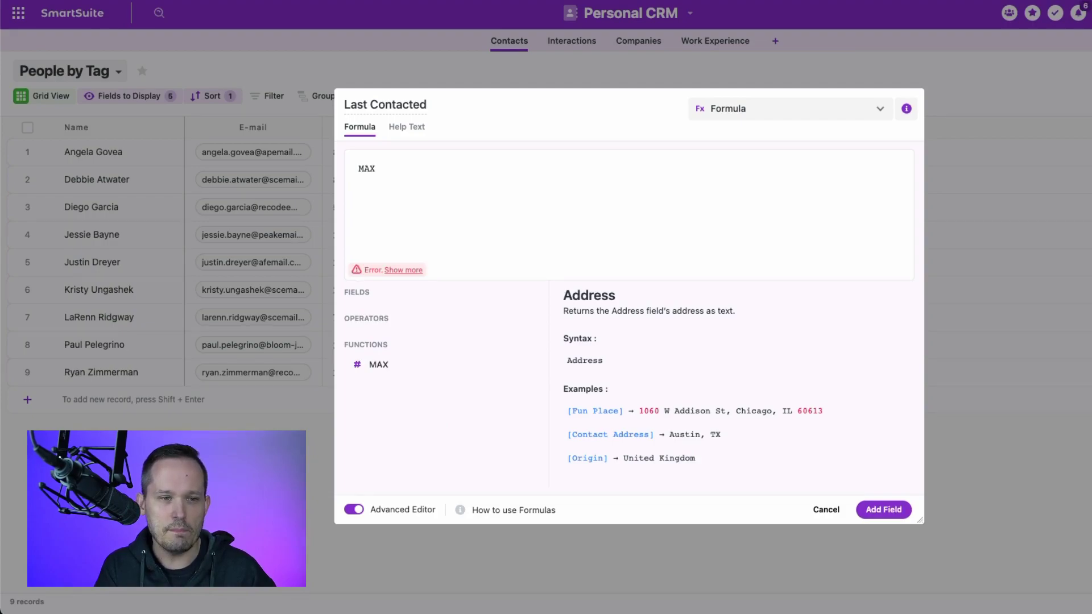
type("(")
scroll(514, 434, "down", 3)
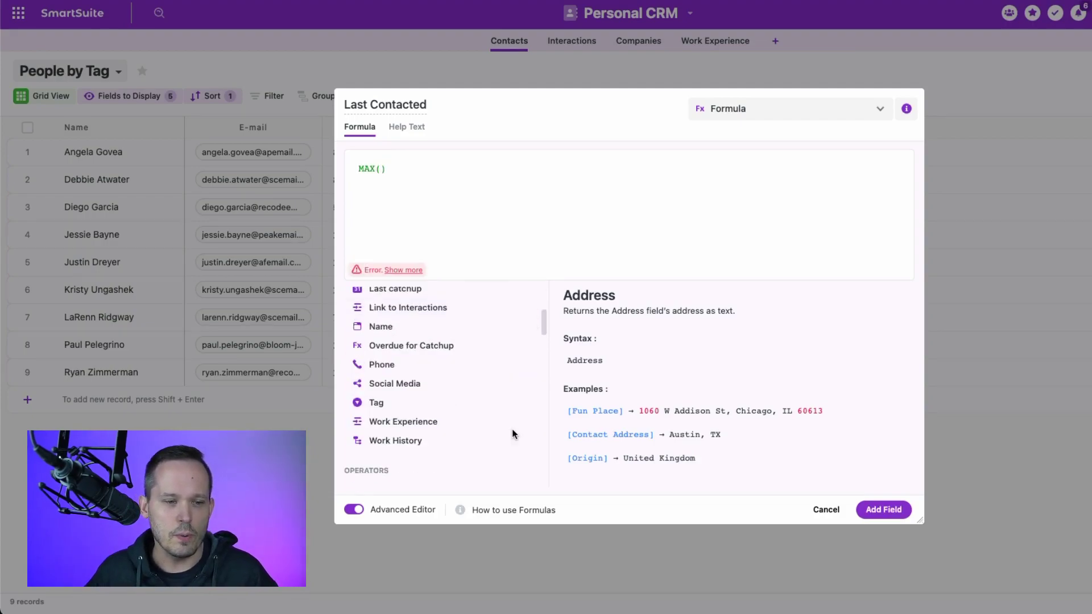
scroll(517, 424, "up", 3)
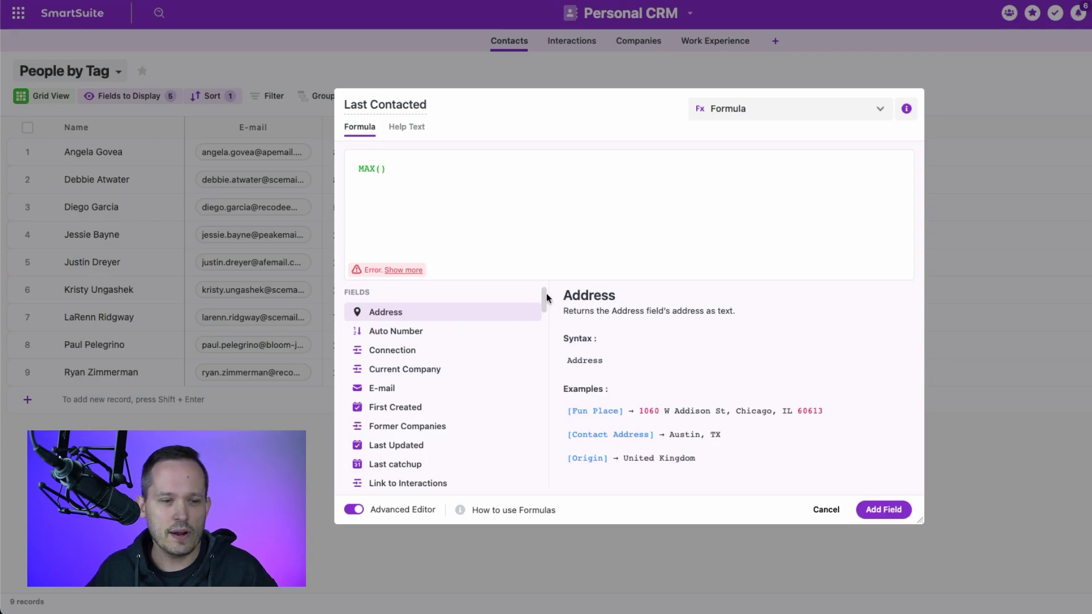
scroll(506, 433, "down", 1)
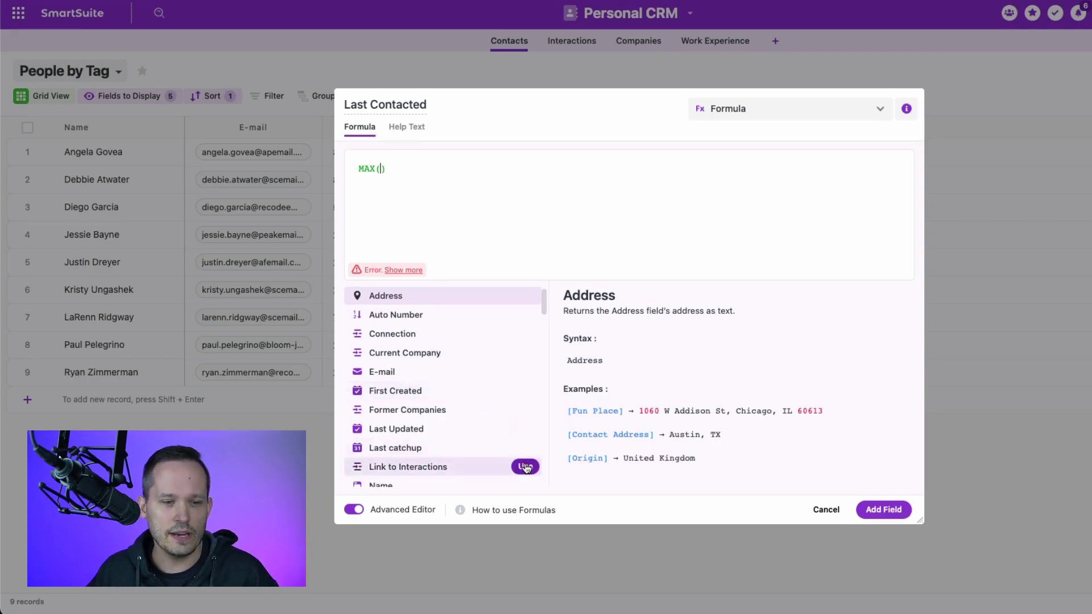
left_click(525, 466)
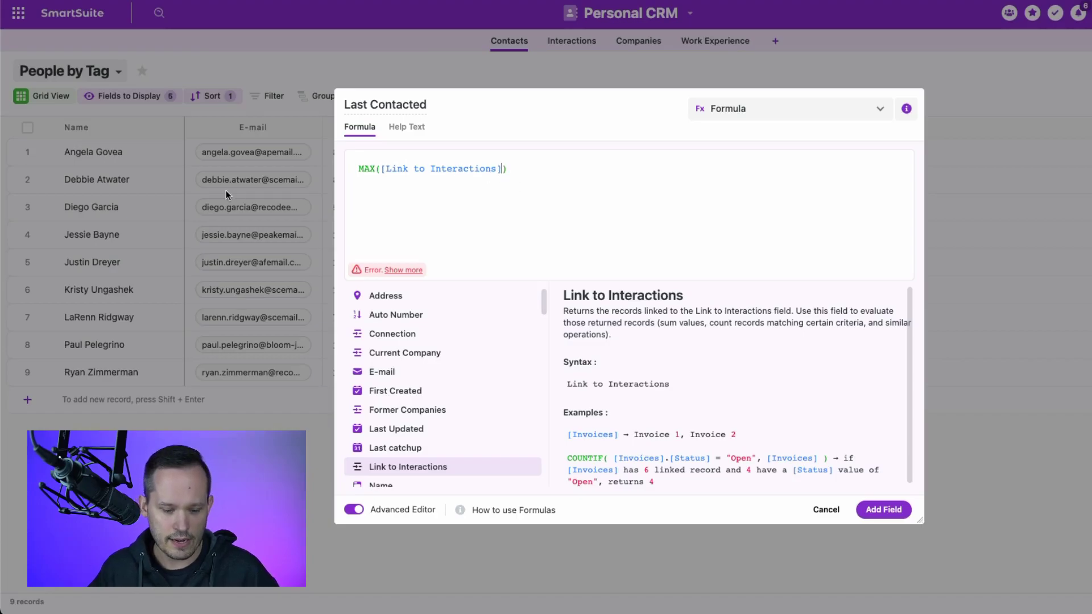
type(".")
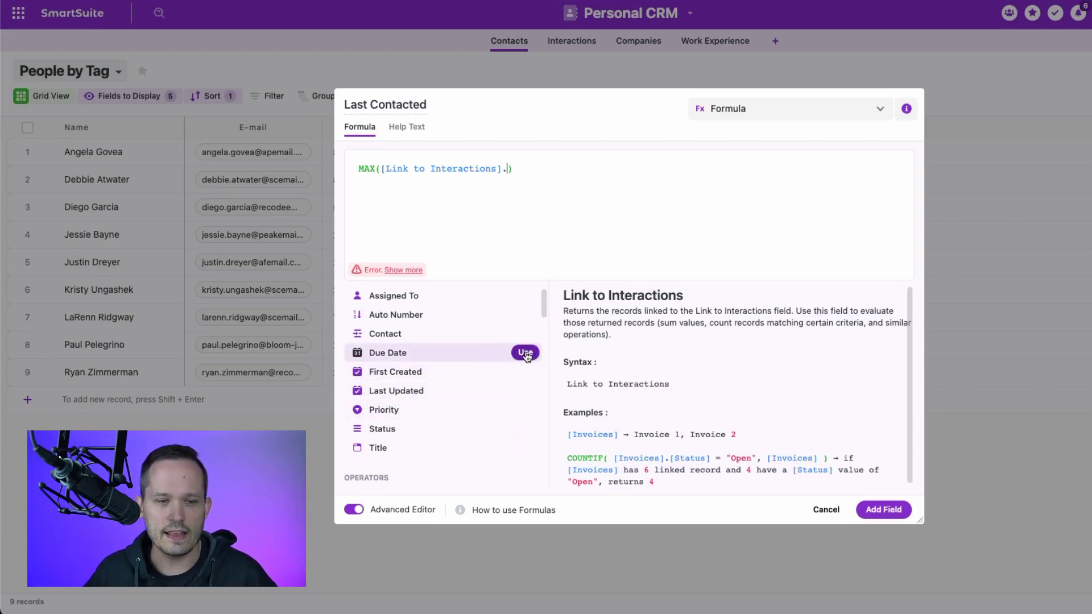
left_click(524, 353)
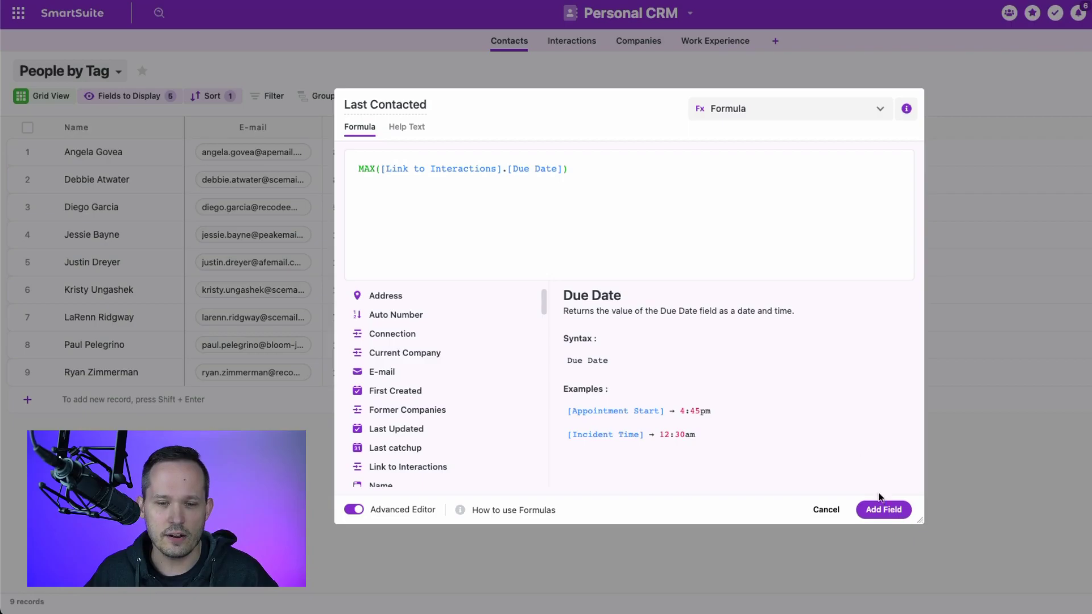
left_click(885, 511)
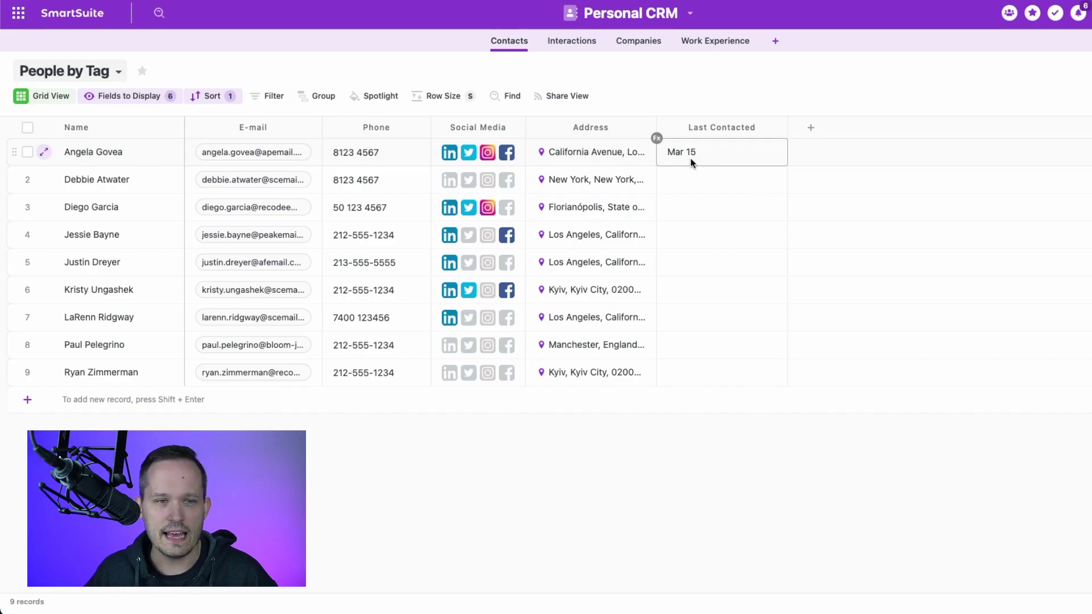
left_click(571, 42)
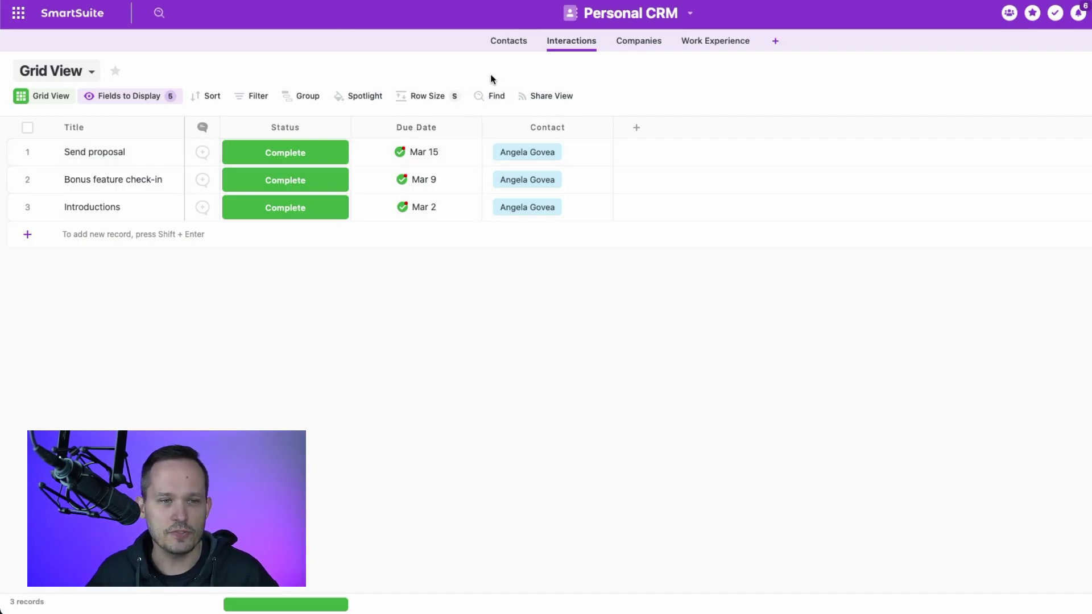
left_click(509, 41)
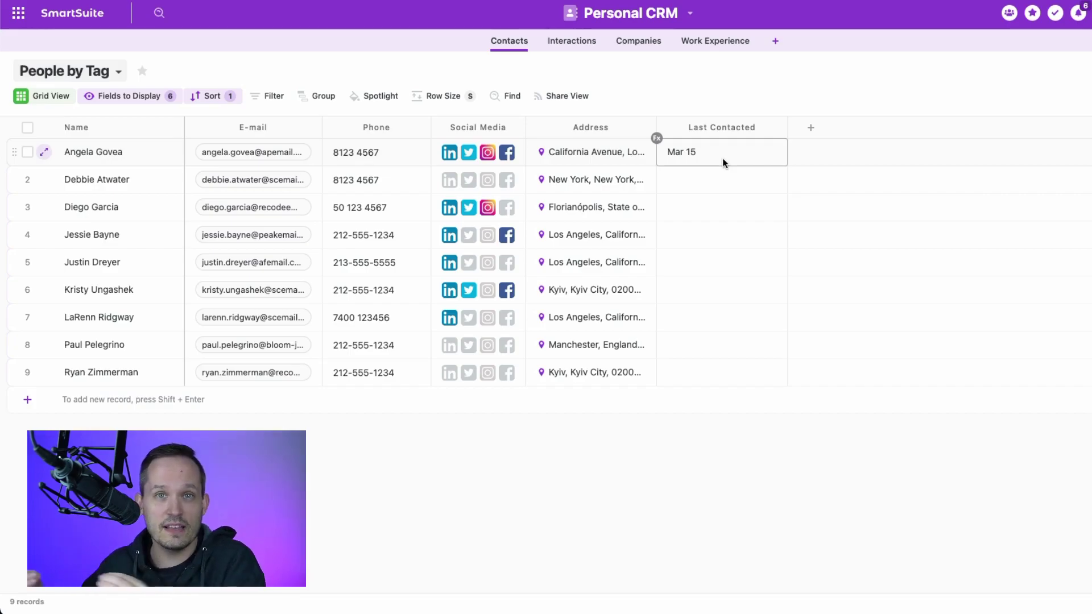
- Create another Formula field in Contacts using the advanced formula editor
left_click(811, 127)
type("f")
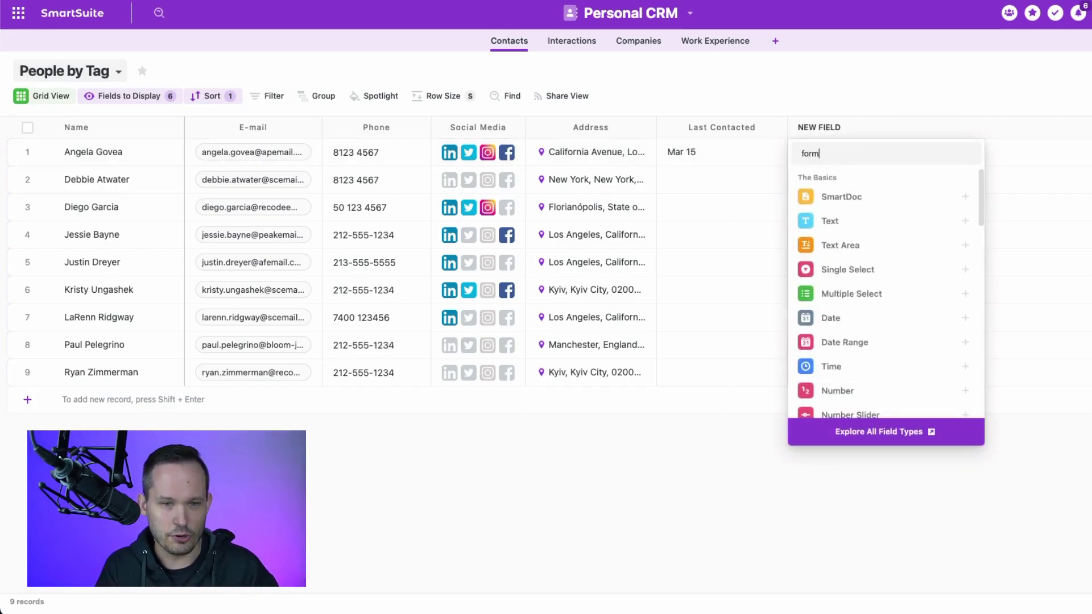
type("orm")
left_click(829, 196)
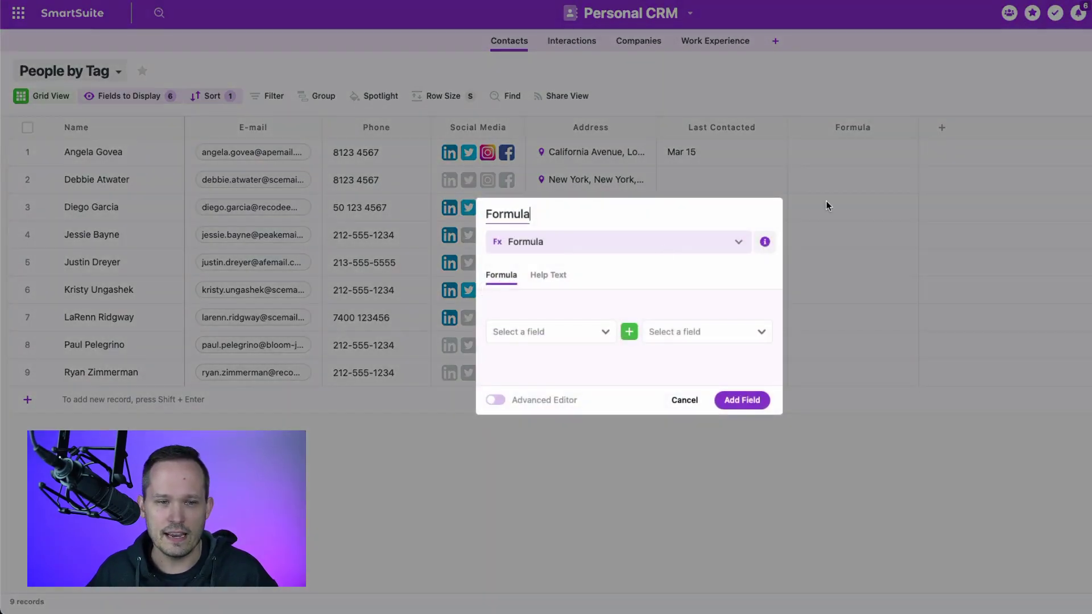
left_click(494, 400)
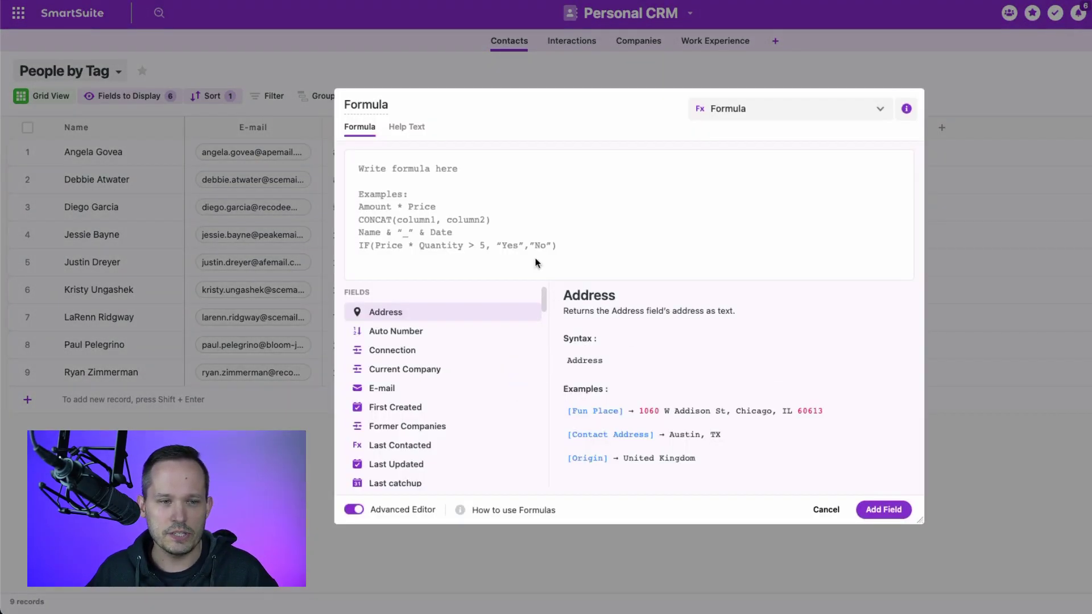
- Enter the formula DATEDIFF([Last Contacted], NOW(), "days")
left_click(422, 178)
type("DAT")
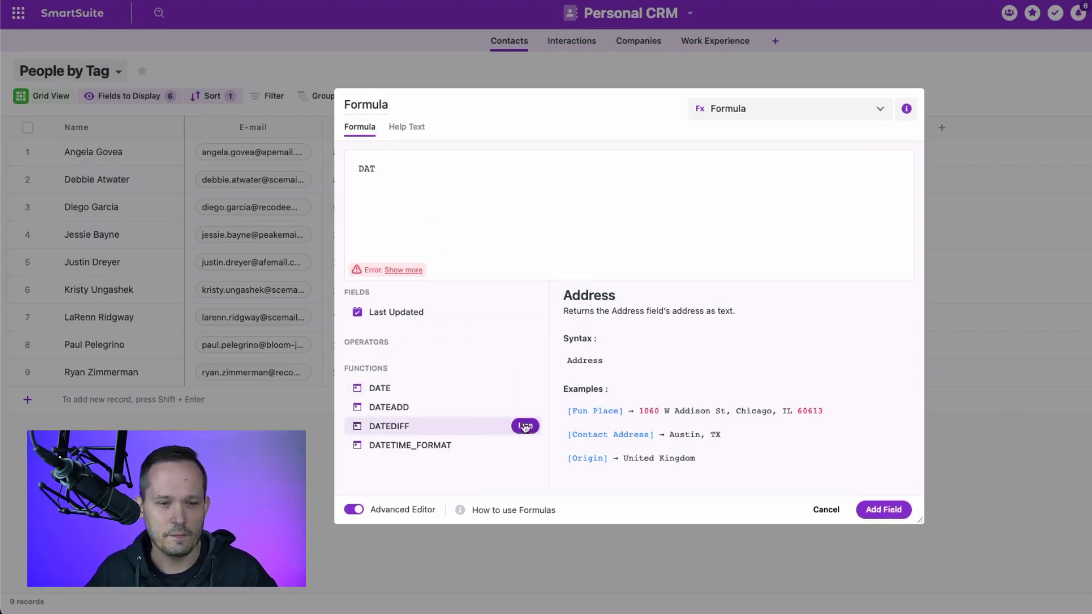
left_click(521, 427)
type("Last")
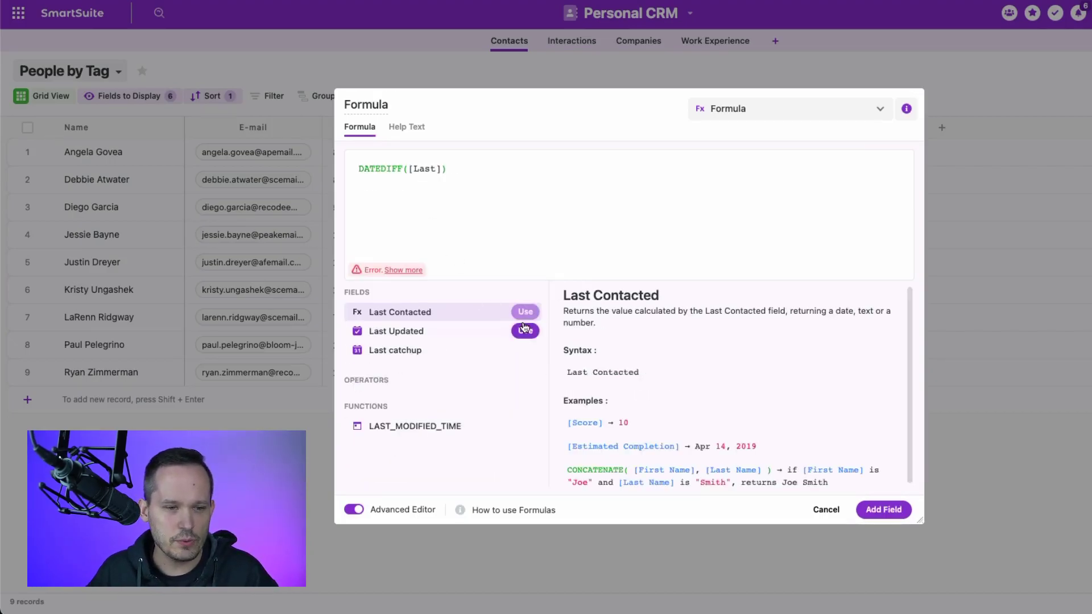
left_click(524, 311)
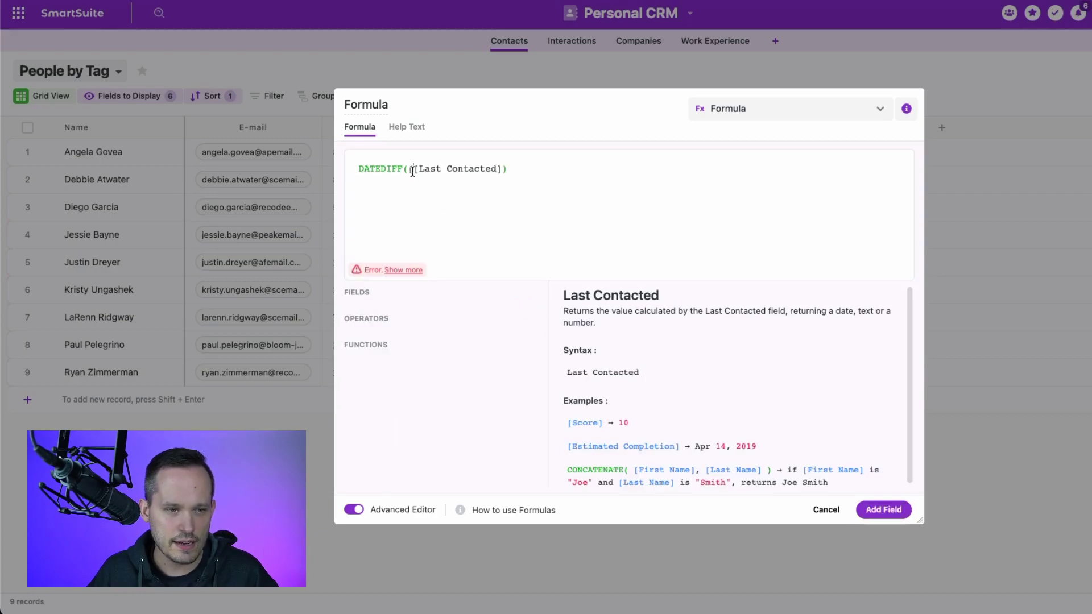
key("BackSpace")
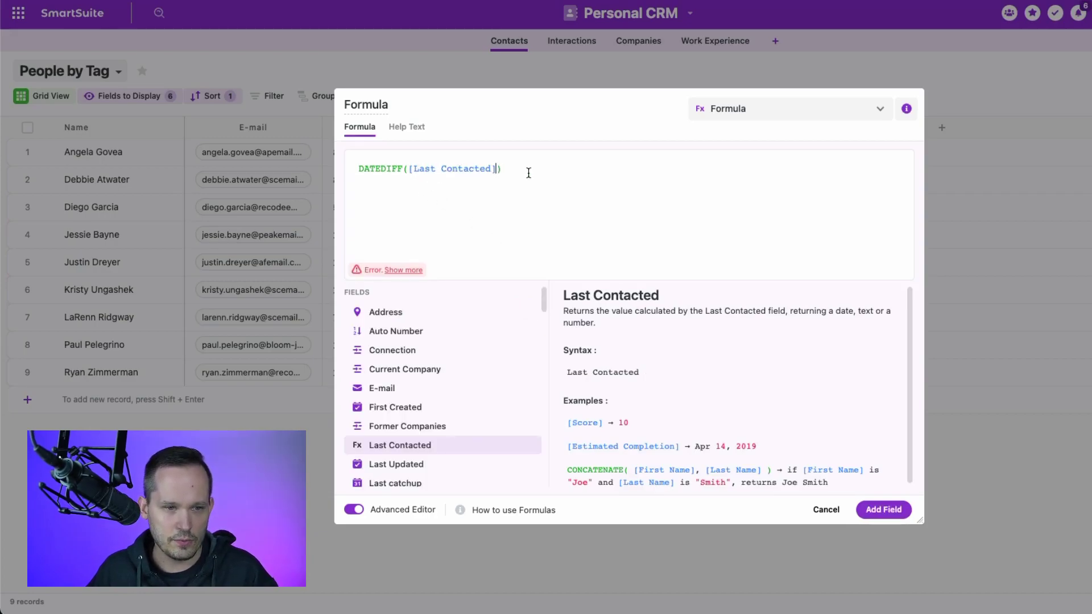
type(", NOW())")
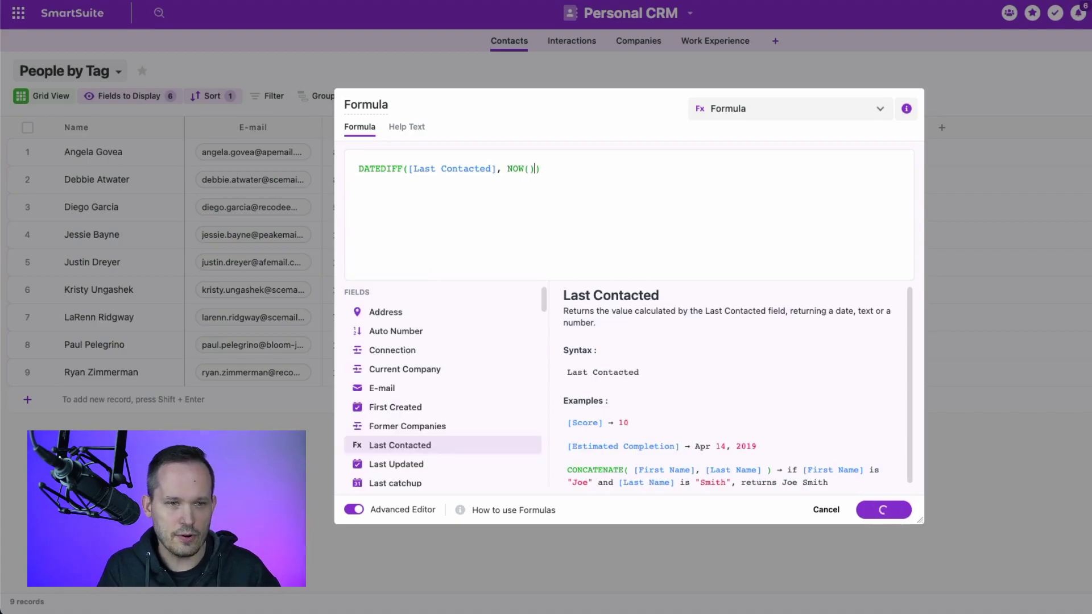
type(", \"Days")
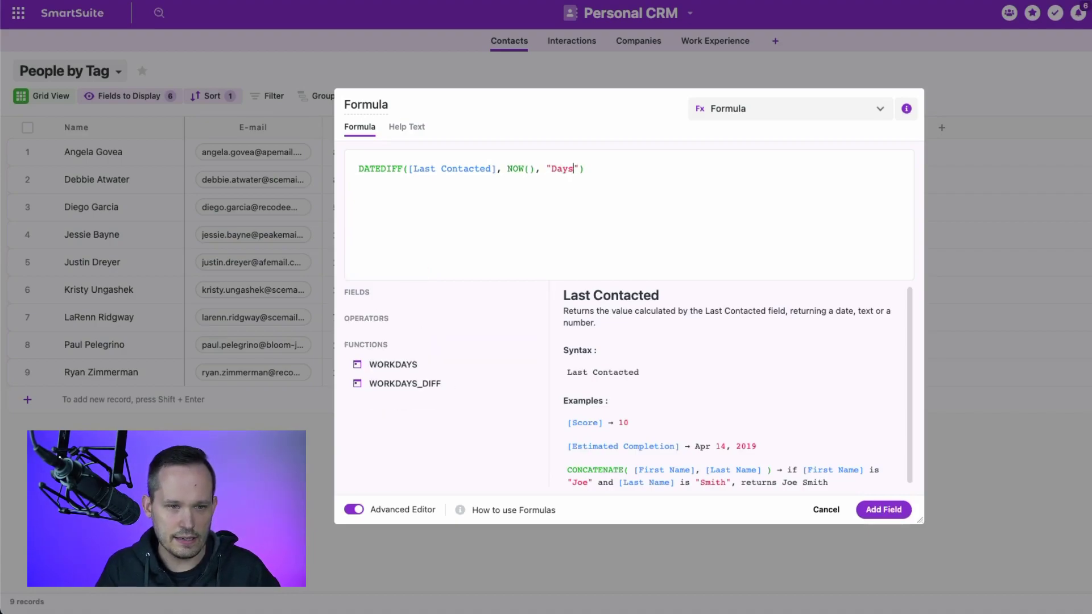
key("BackSpace")
key("BackSpace")
key("BackSpace")
key("BackSpace")
type("days\"")
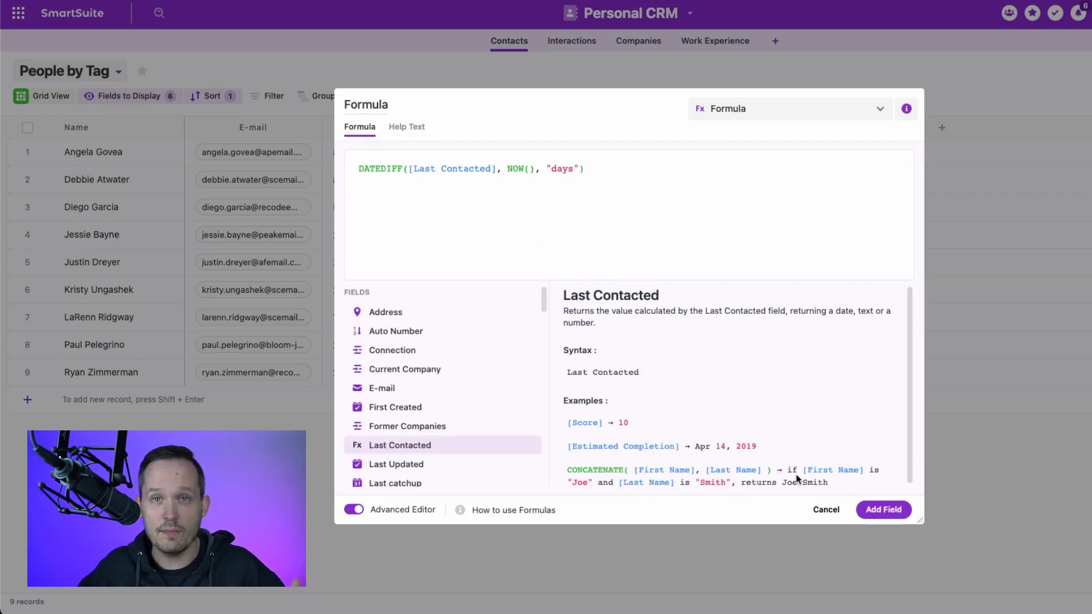
- Name the field 'Days from today' and add it to the table
double_click(437, 108)
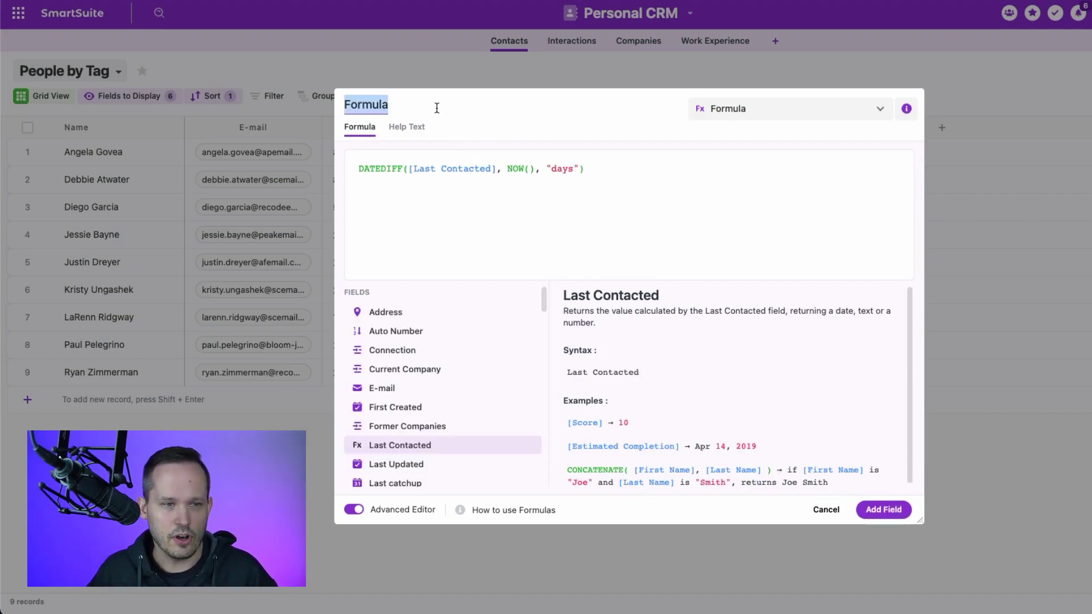
type("Days from today")
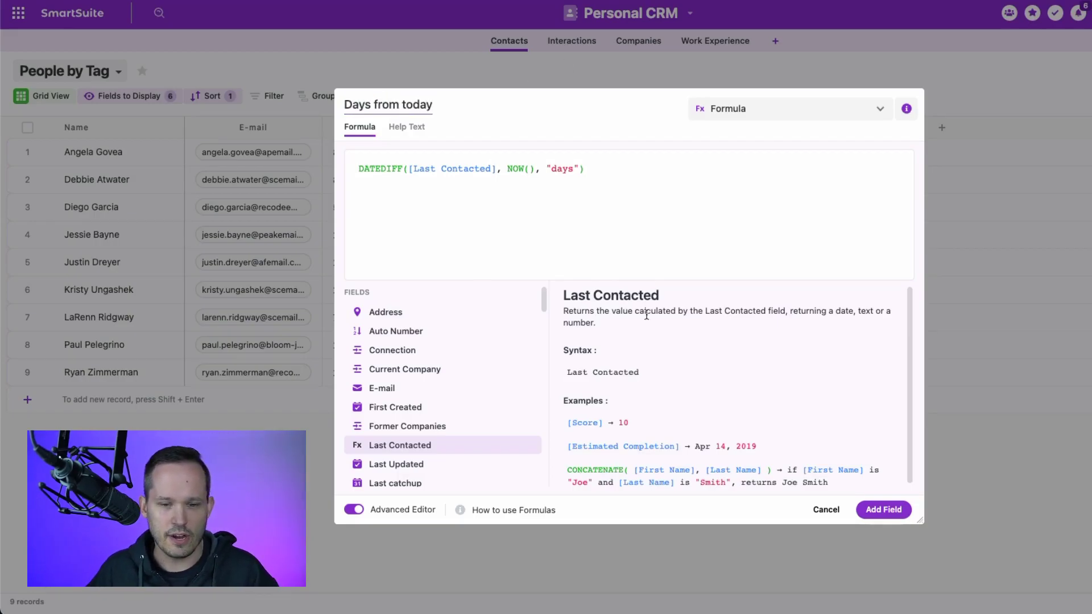
left_click(909, 509)
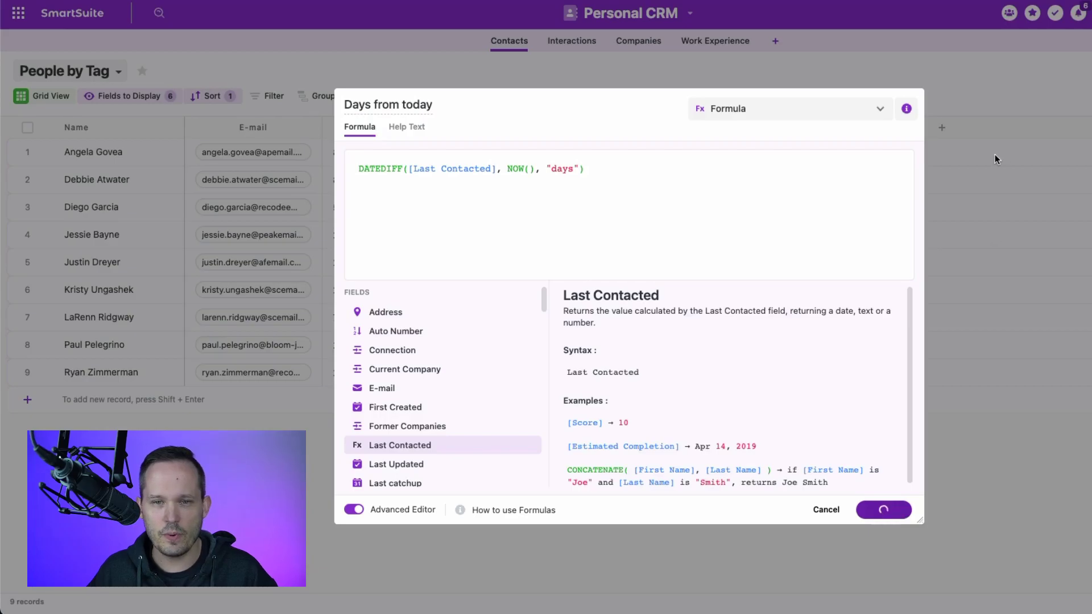